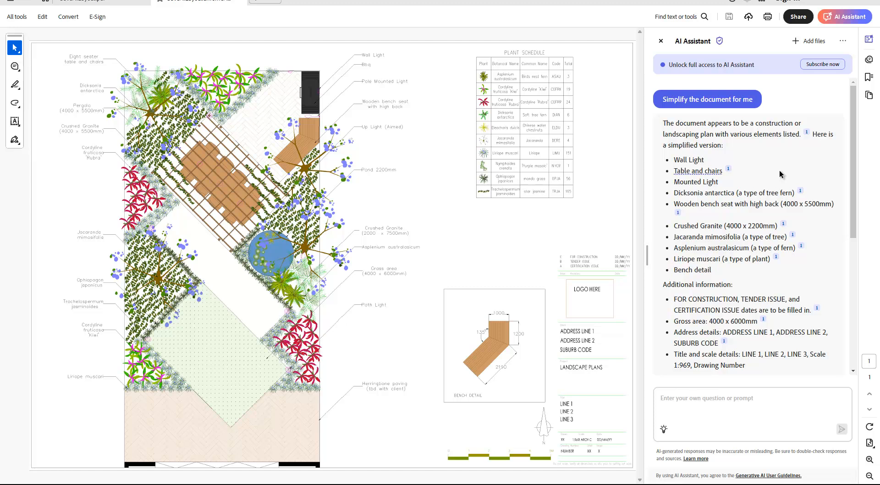
Step: Ask the AI Assistant the suggested question describing the characteristics of Jacaranda mimosifolia and copy the answer without its closing note
scroll(778, 167, "down", 2)
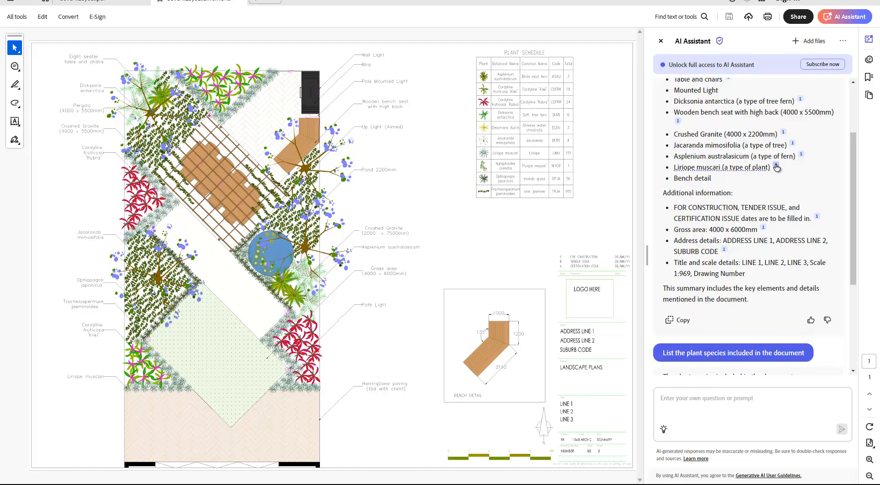
scroll(733, 132, "down", 2)
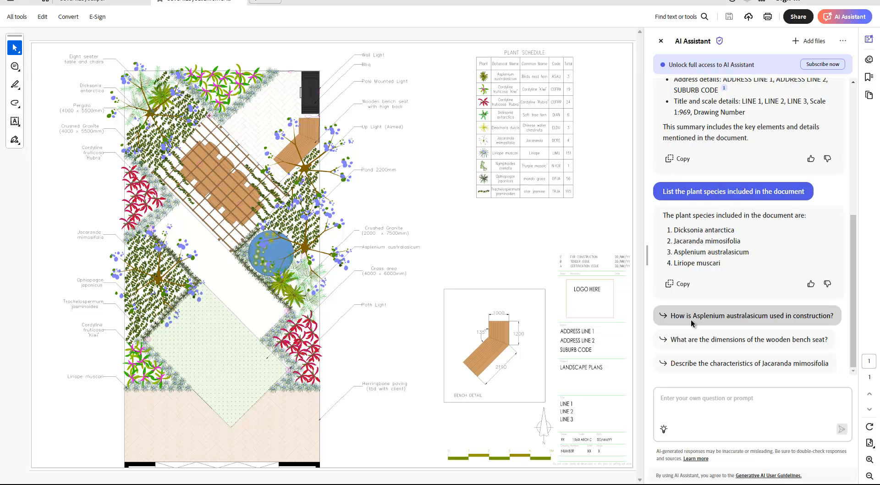
left_click(737, 363)
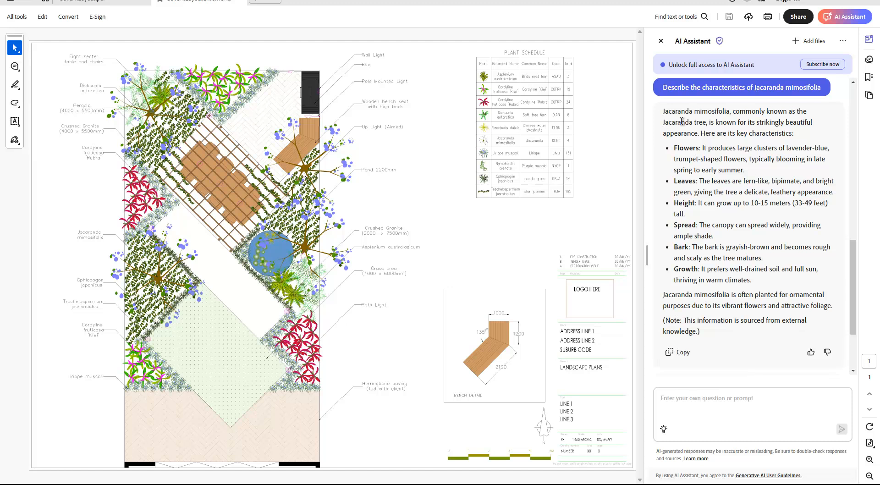
left_click_drag(662, 111, 830, 306)
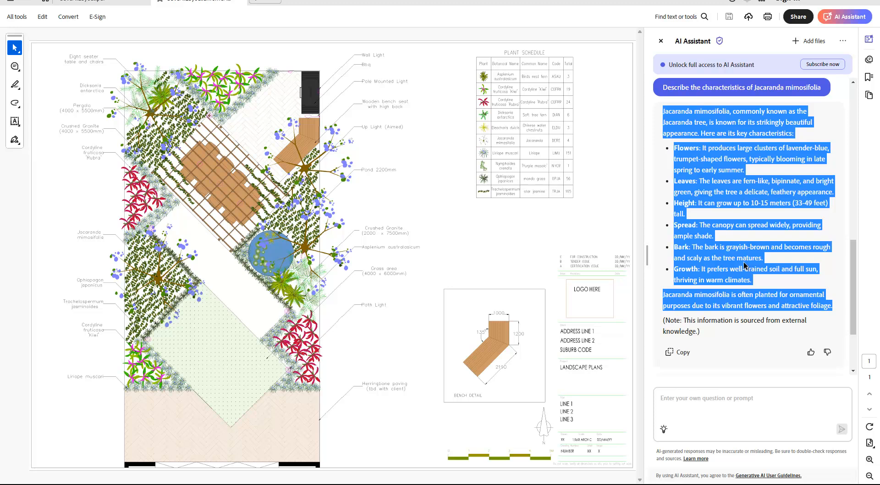
key("ctrl+c")
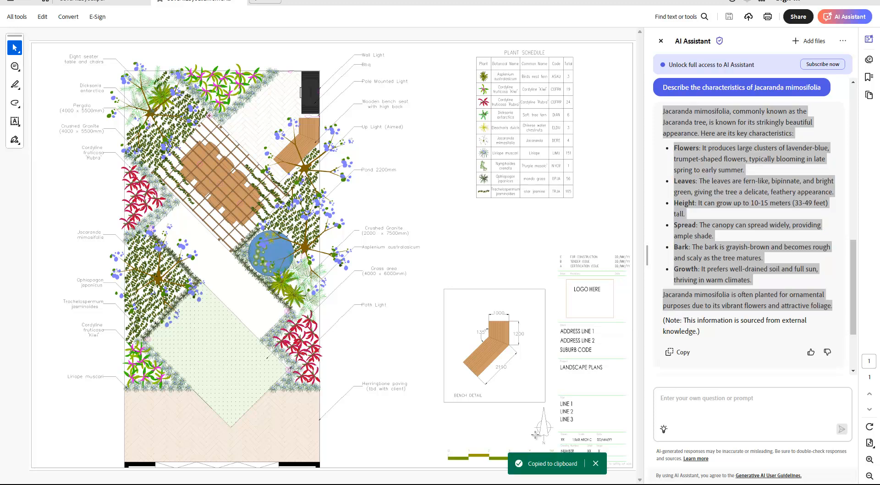
Step: Switch to gCADPlus and add a new layout with A4, 210 x 297 paper in portrait orientation
mouse_move(451, 481)
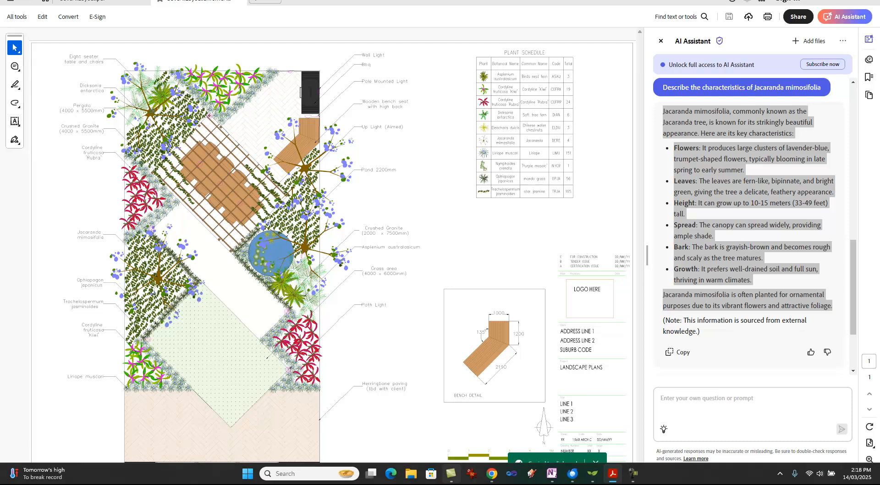
left_click(592, 479)
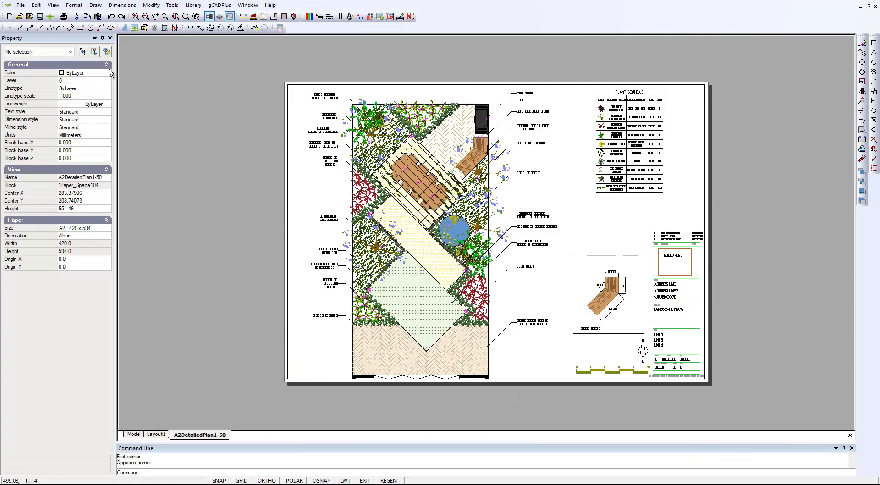
left_click(78, 7)
left_click(93, 103)
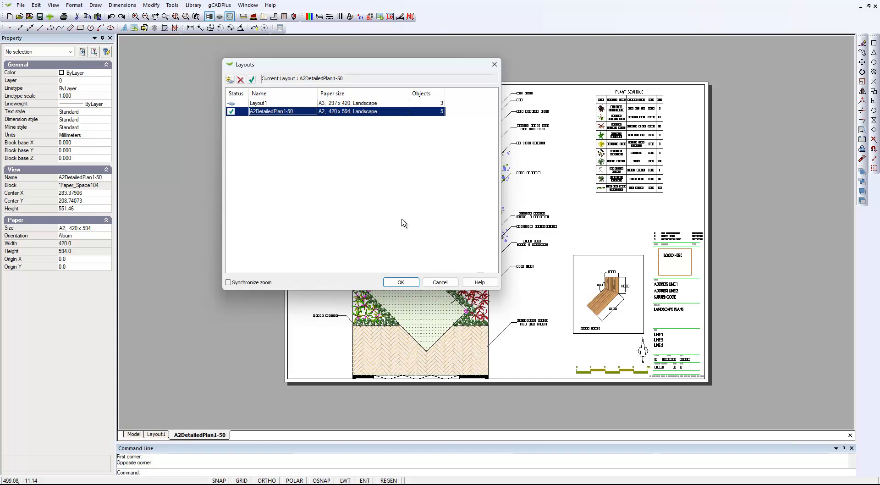
left_click(230, 80)
double_click(379, 119)
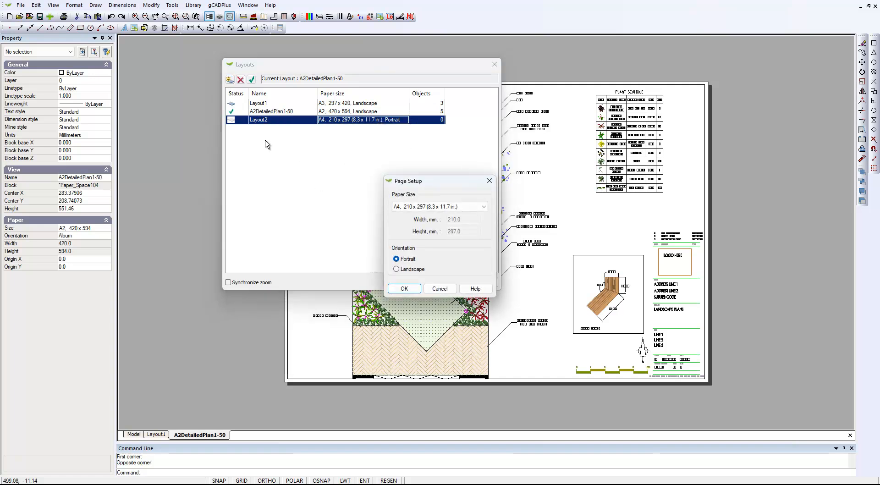
left_click(278, 122)
left_click(404, 289)
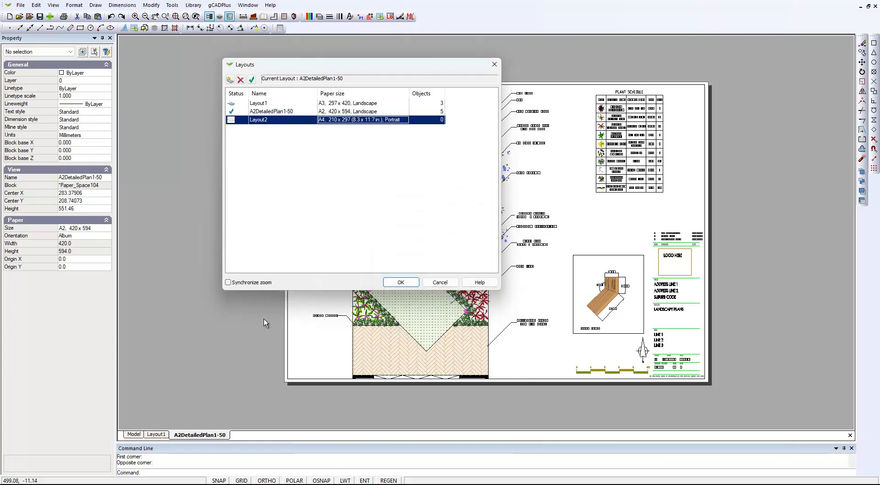
left_click(398, 282)
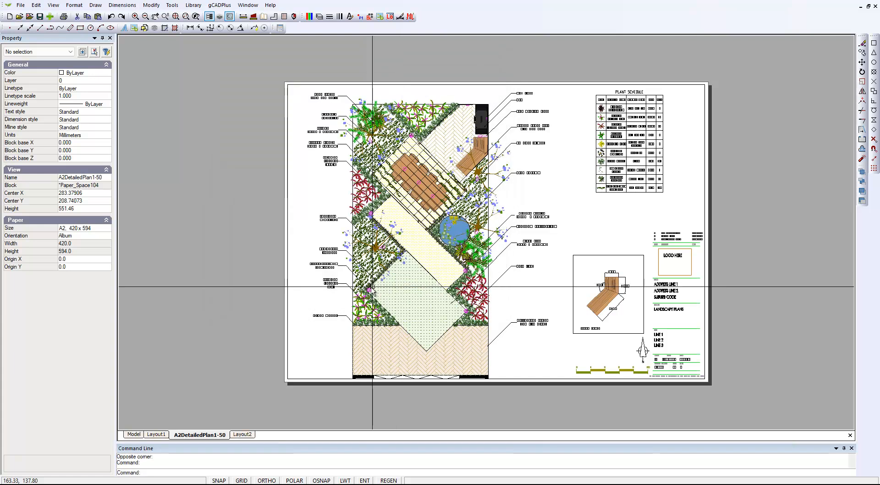
Step: Make Layout2 the current layout and rename it SpeciesDetail
left_click(243, 434)
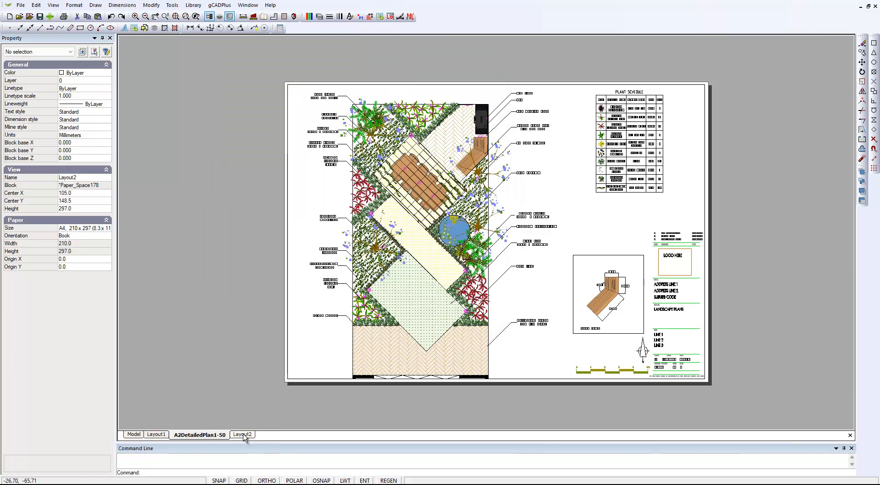
right_click(243, 434)
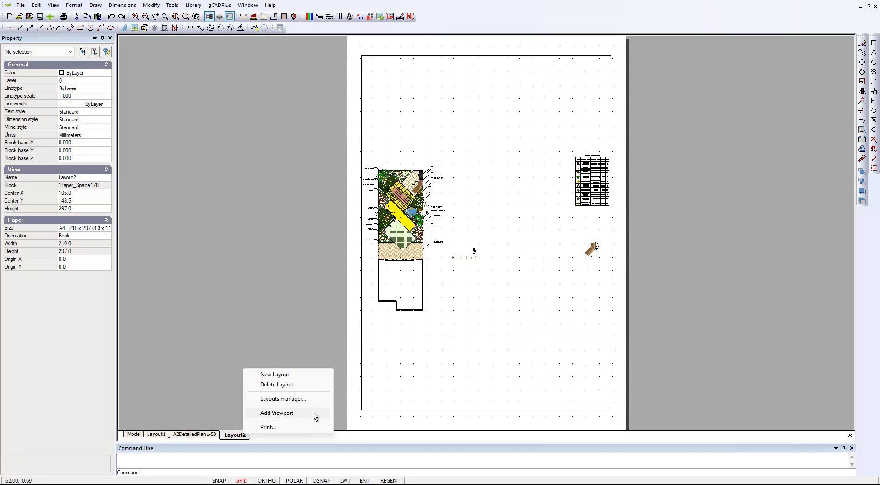
left_click(296, 399)
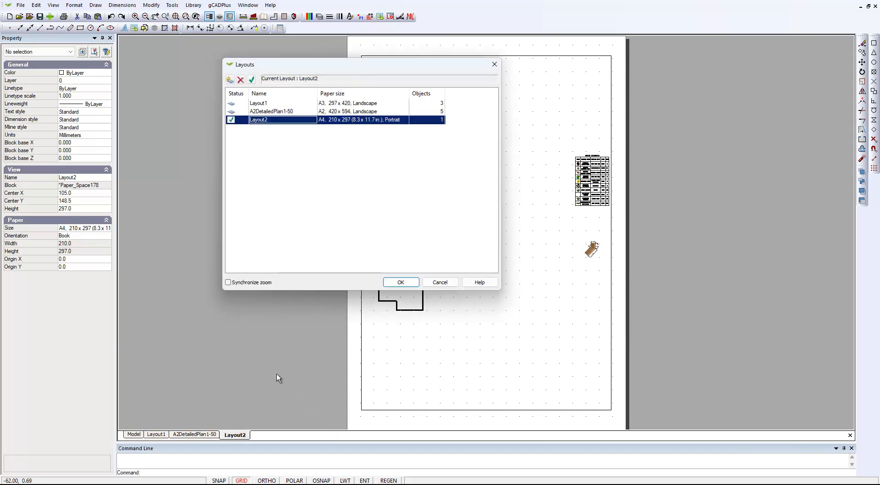
left_click(273, 120)
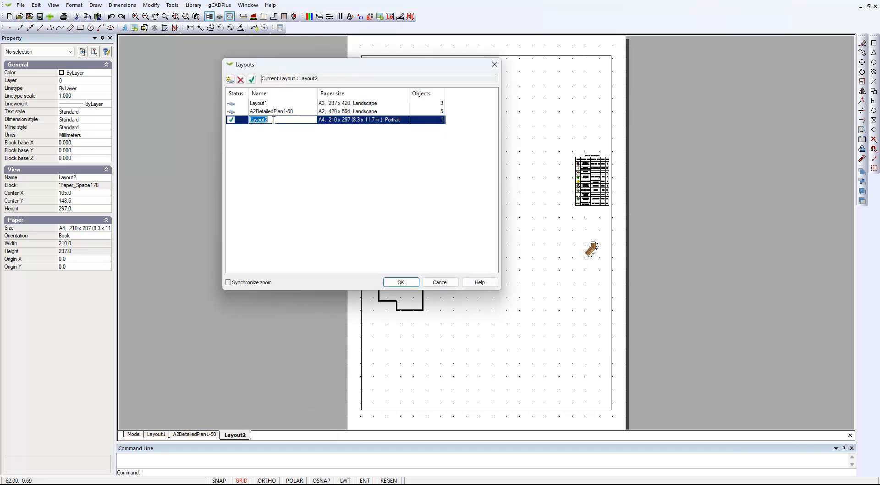
key("BackSpace")
type("SpeciesDetail")
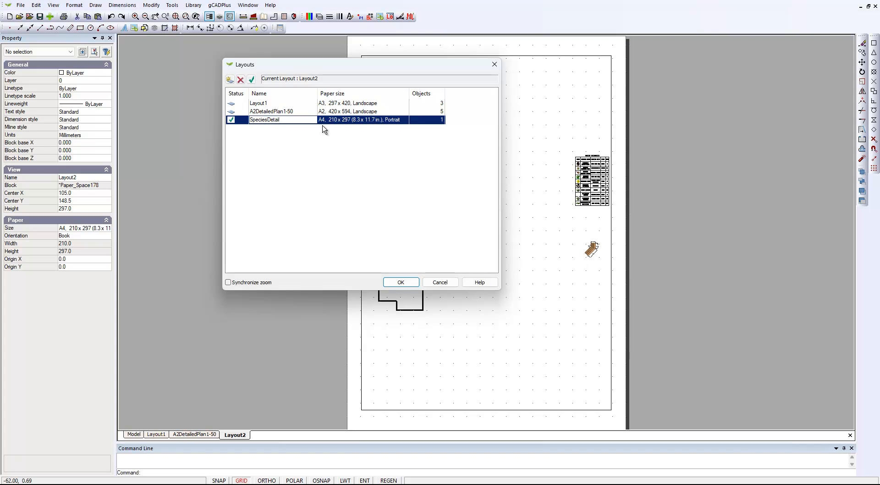
left_click(405, 282)
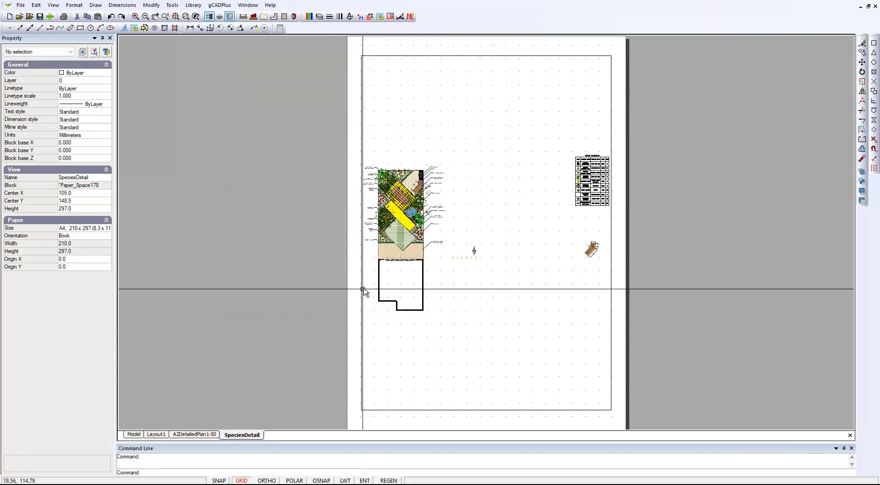
Step: Erase the default viewport from the SpeciesDetail layout
left_click(611, 322)
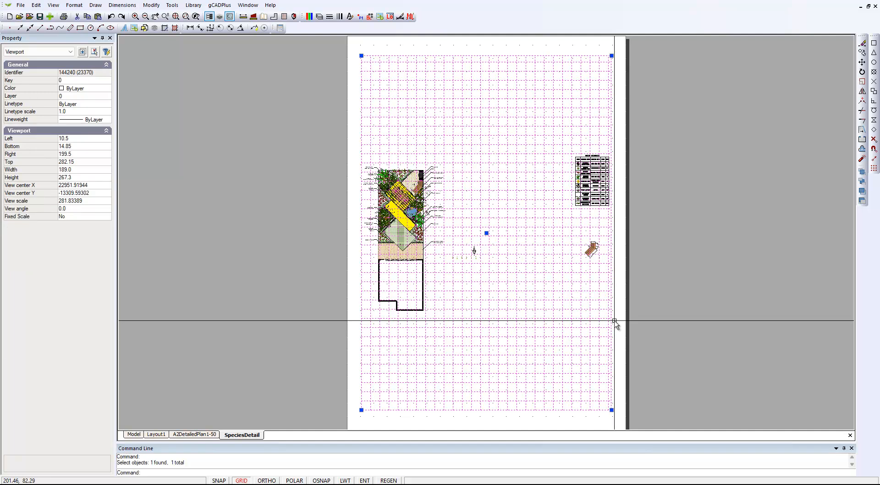
right_click(615, 324)
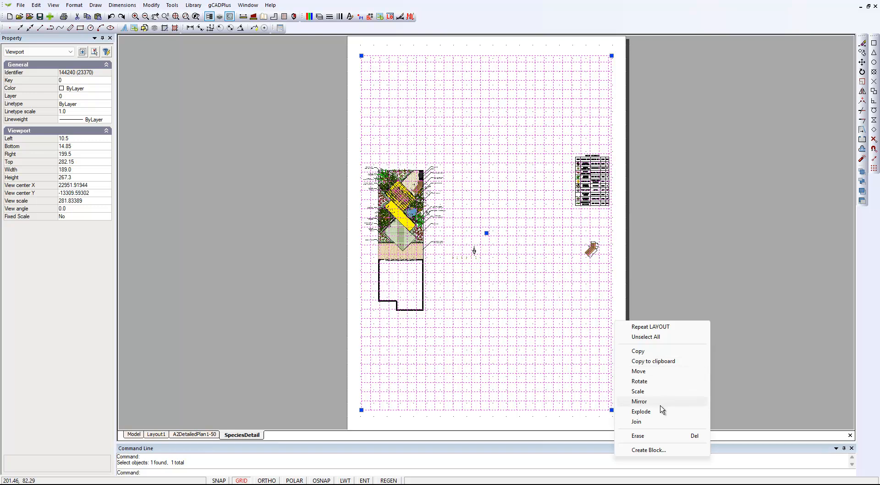
left_click(648, 436)
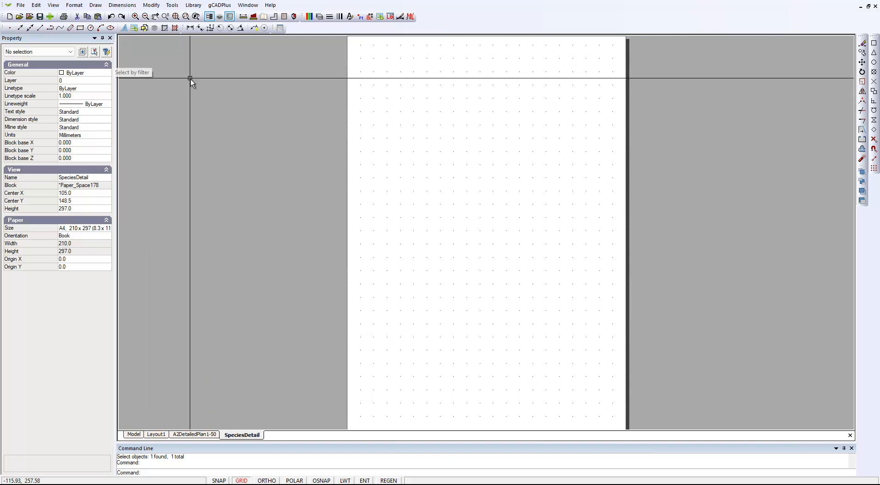
Step: Place multiline text about 84 mm wide near the sheet's upper-left corner, containing the copied Jacaranda mimosifolia description
left_click(96, 5)
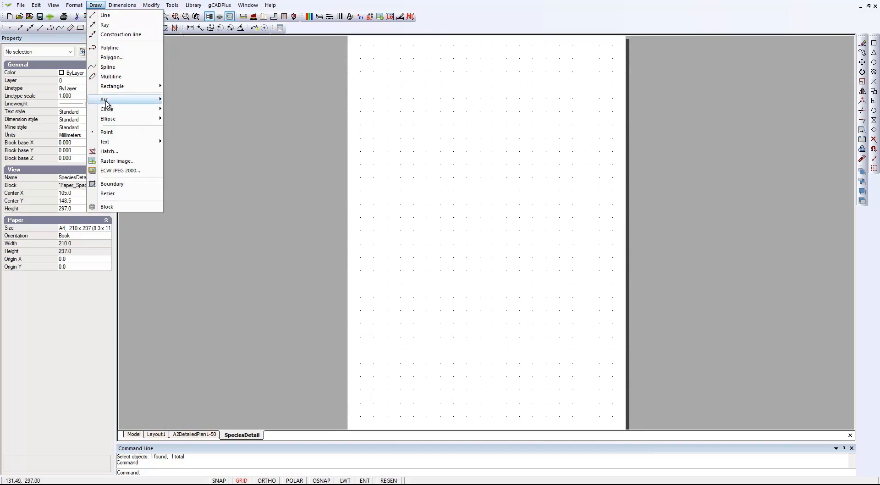
mouse_move(155, 143)
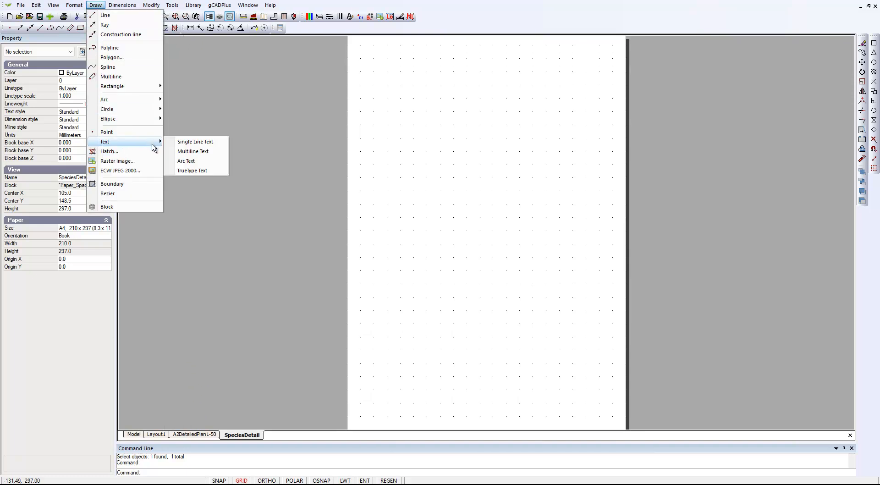
left_click(203, 151)
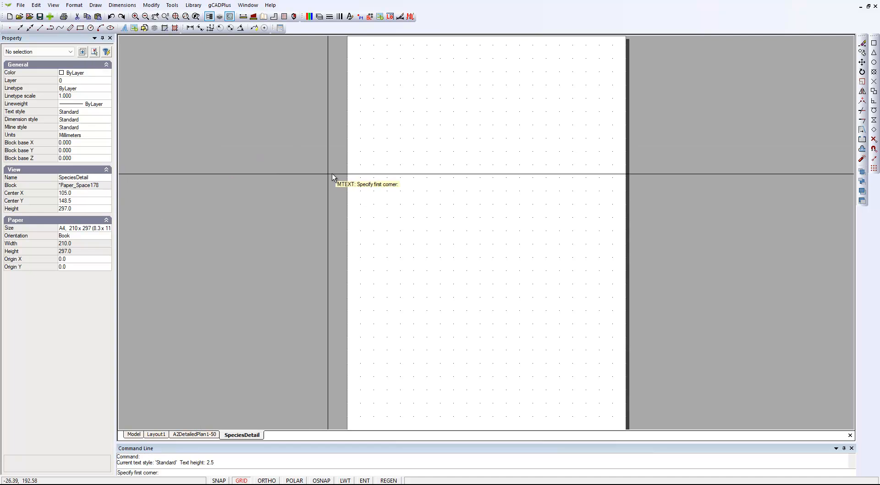
left_click(360, 45)
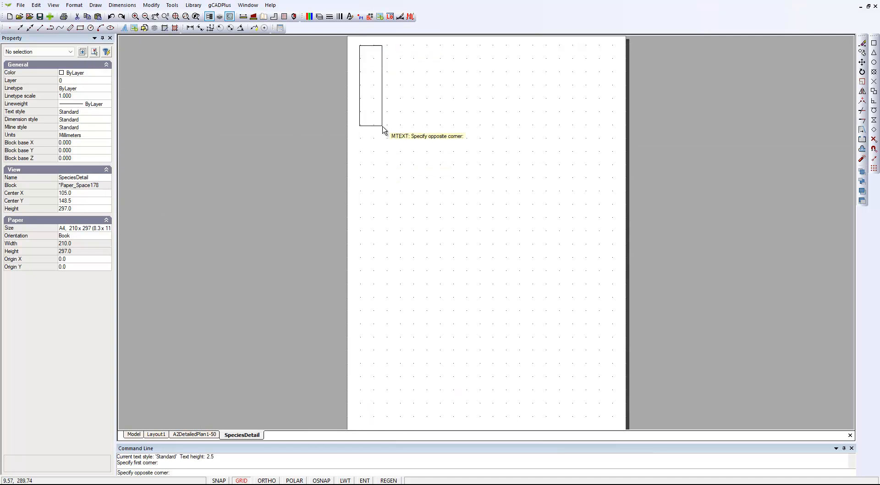
left_click(472, 213)
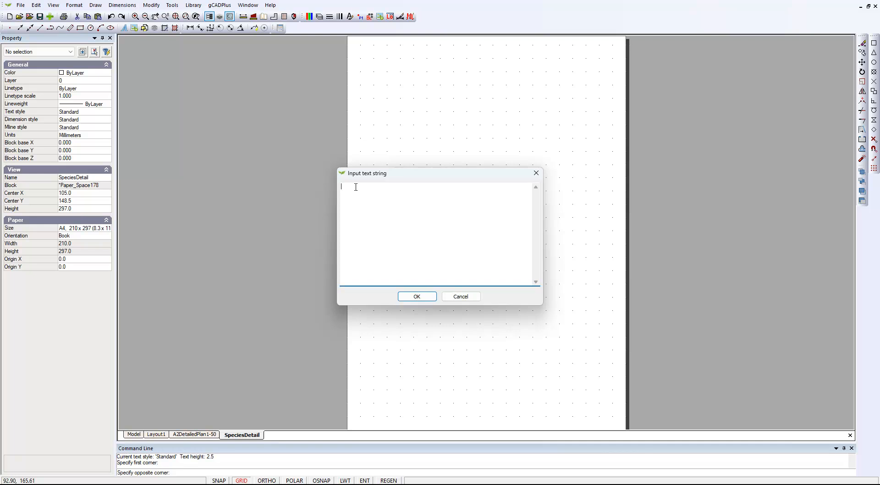
type("Jacaranda mimosifolia, commonly known as the Jacaranda tree, is known for its strikingly beautiful appearance. Here are its key characteristics:Flowers: It produces large clusters of lavender-blue, trumpet-shaped flowers, typically blooming in late spring to early summer.Leaves: The leaves are fern-like, bipinnate, and bright green, giving the tree a delicate, feathery appearance.Height: It can grow up to 10-15 meters (33-49 feet) tall.Spread: The canopy can spread widely, providing ample shade.Bark: The bark is grayish-brown and becomes rough and scaly as the tree matures.Growth: It prefers well-drained soil and full sun, thriving in warm climates.Jacaranda mimosifolia is often planted for ornamental purposes due to its vibrant flowers and attractive foliage.")
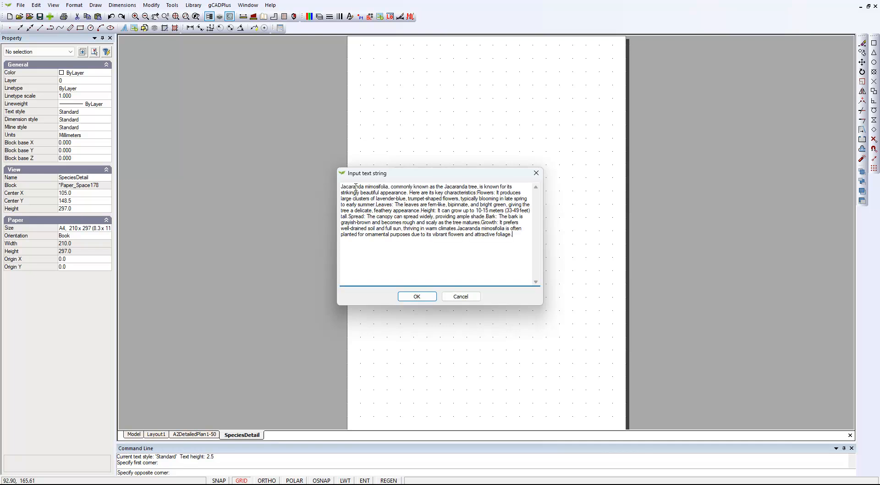
left_click(421, 299)
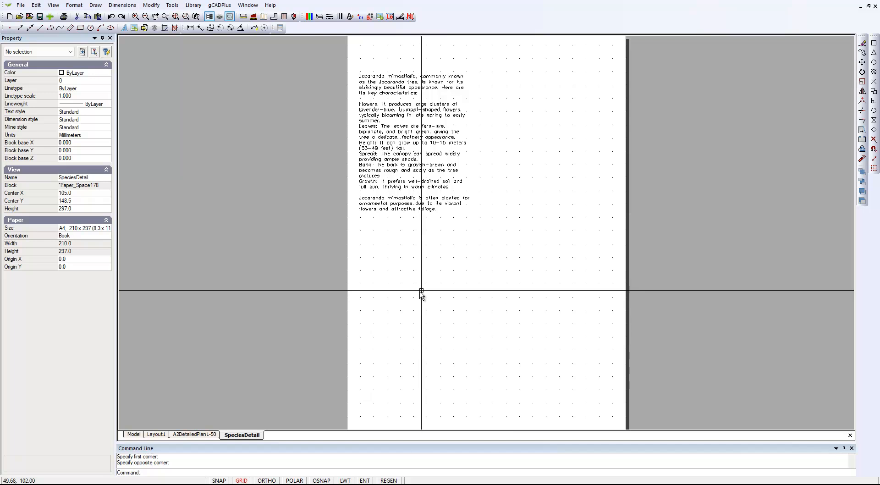
Step: Widen the Jacaranda description's text box to a wrap width of about 118 mm and deselect it
scroll(418, 145, "up", 1)
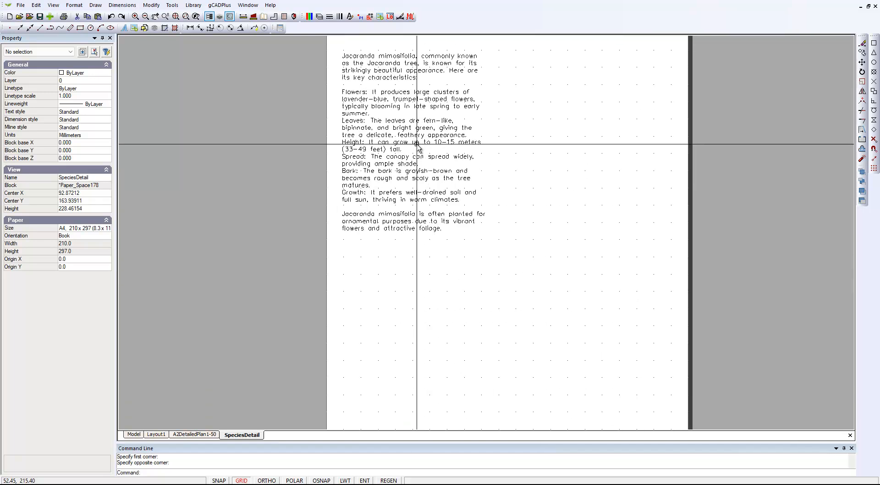
left_click(469, 229)
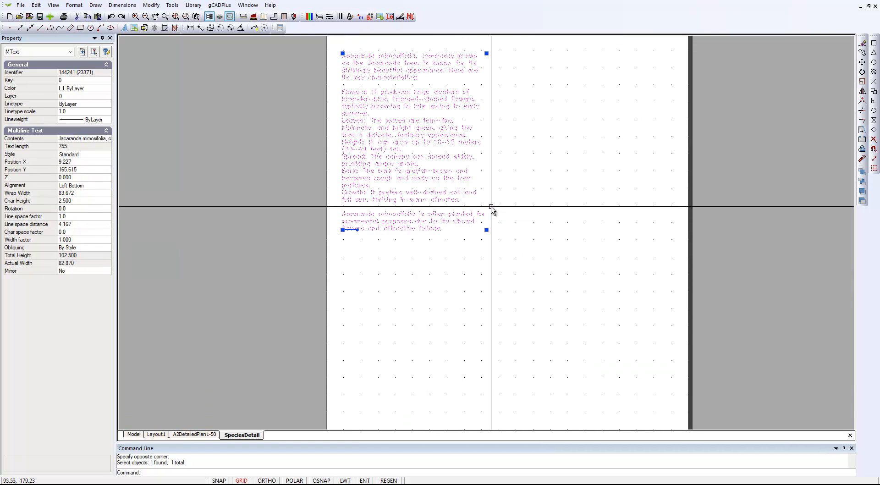
left_click(486, 229)
left_click(546, 229)
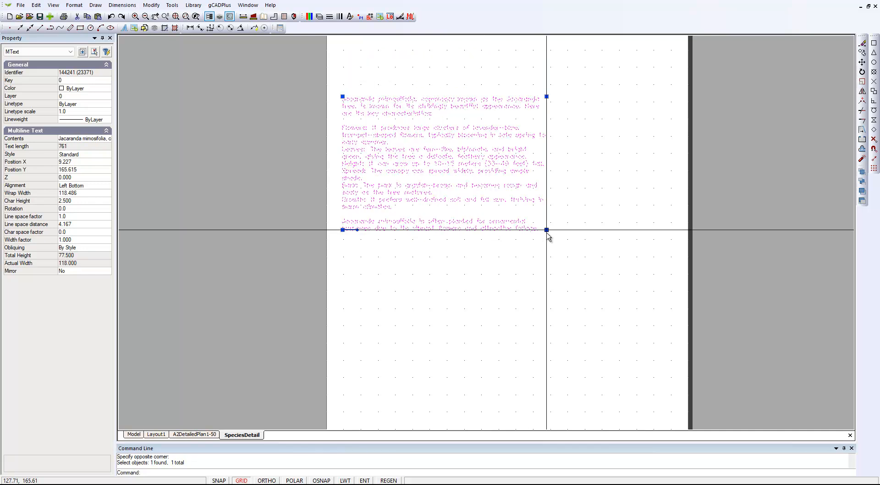
key("Escape")
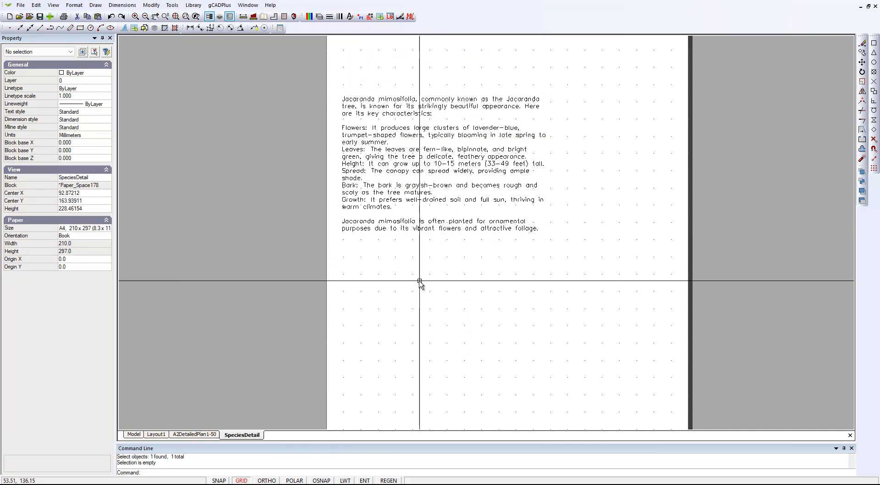
scroll(434, 280, "down", 1)
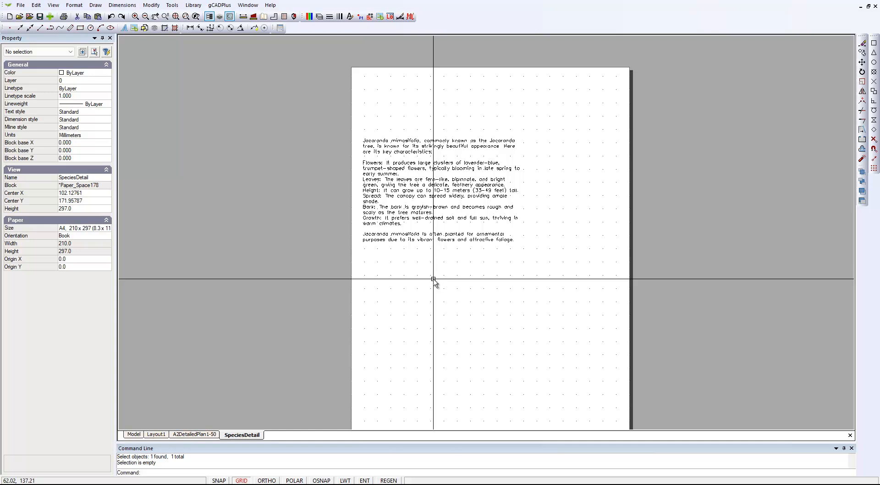